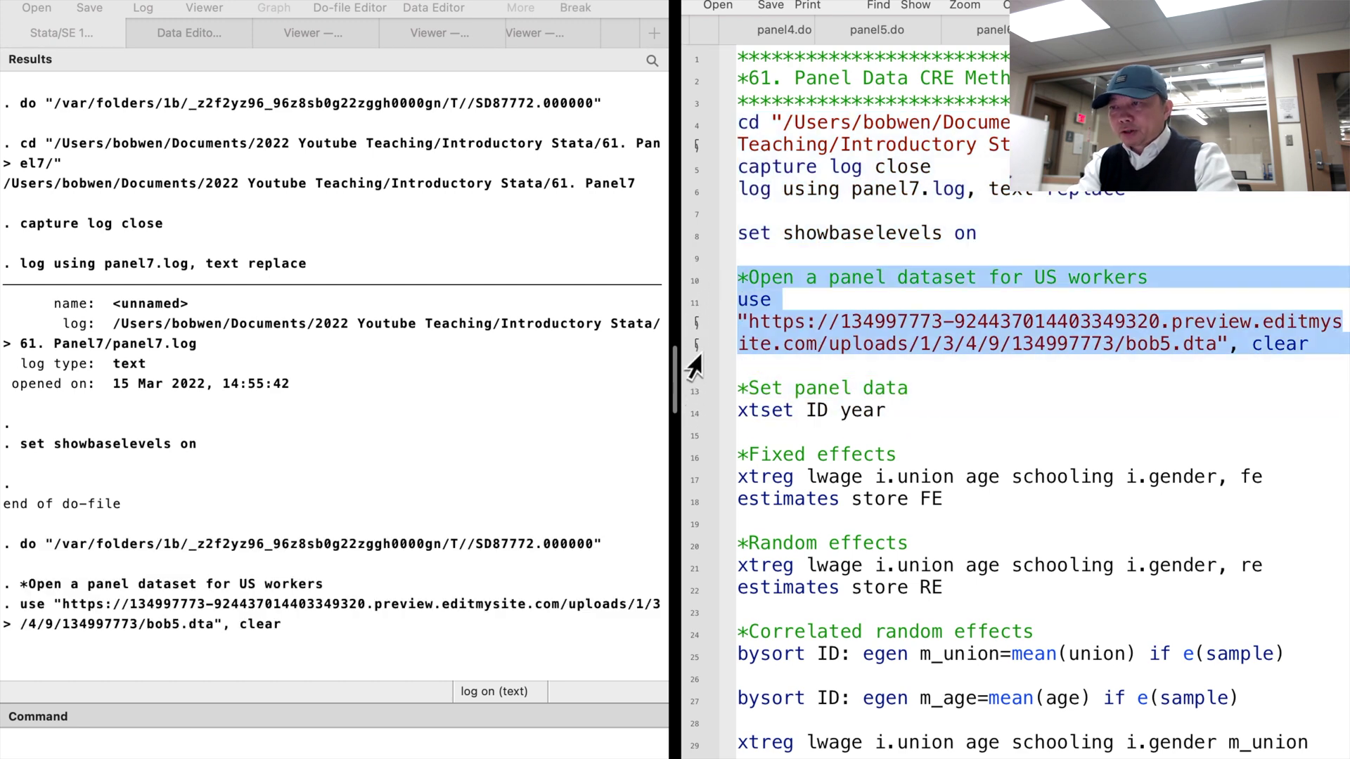
Declare the data a panel by ID and year, then run the fixed-effects wage regression stored as FE
left_click_drag(695, 391, 696, 420)
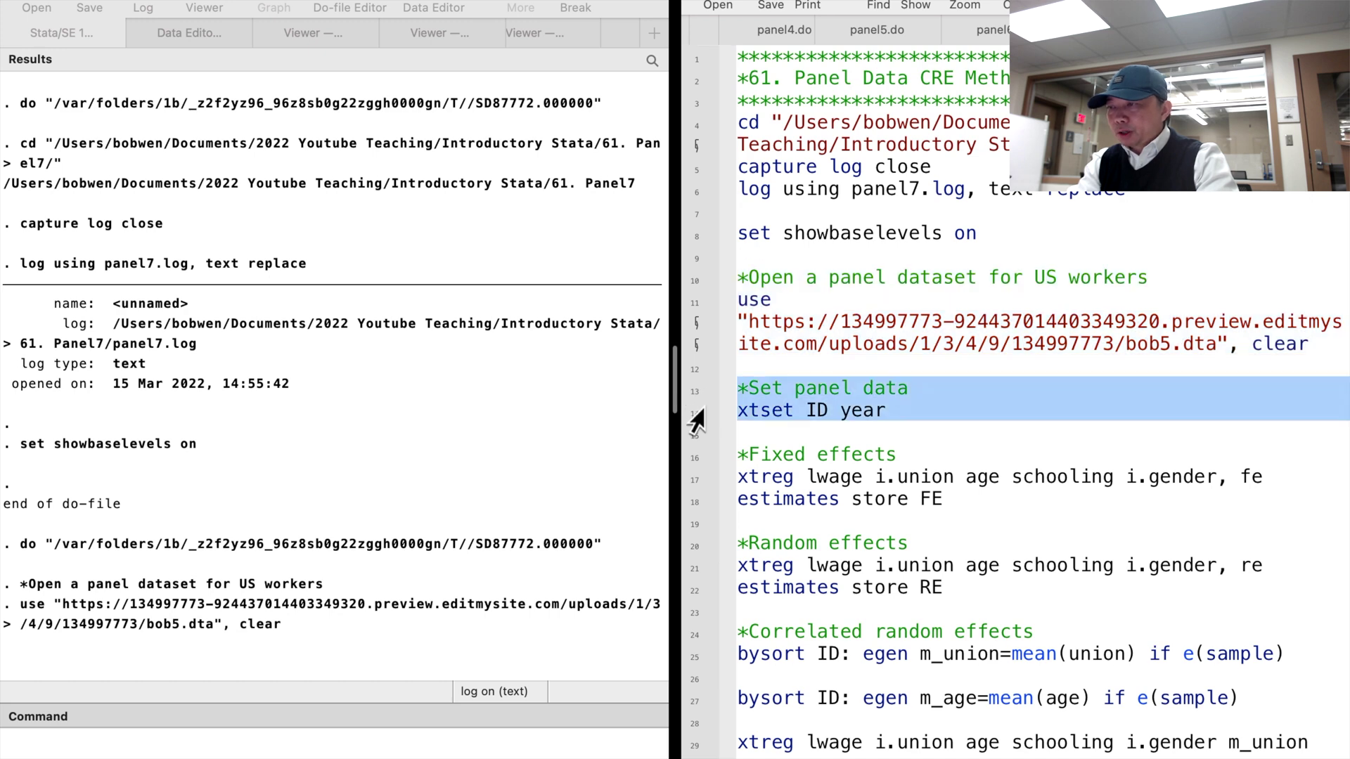
key("super+shift+d")
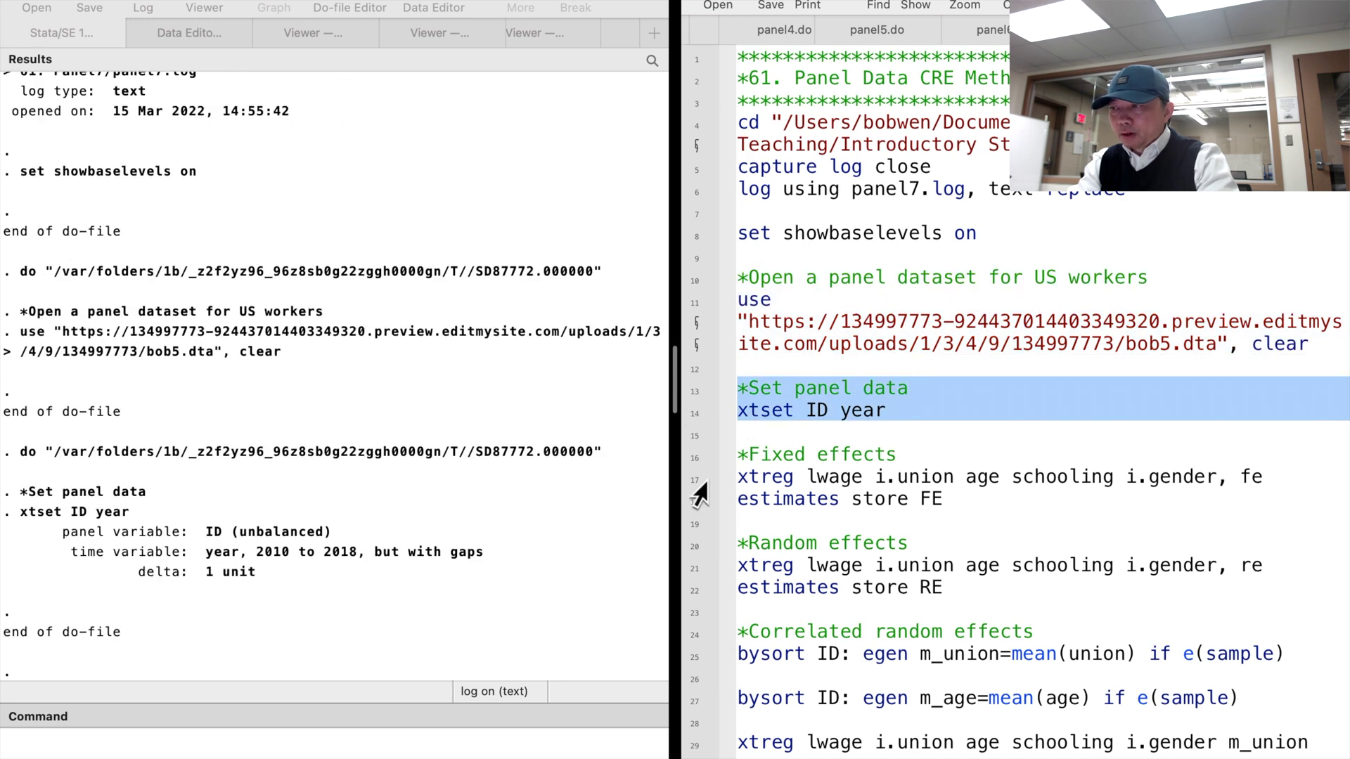
left_click(688, 462)
left_click_drag(689, 471, 692, 512)
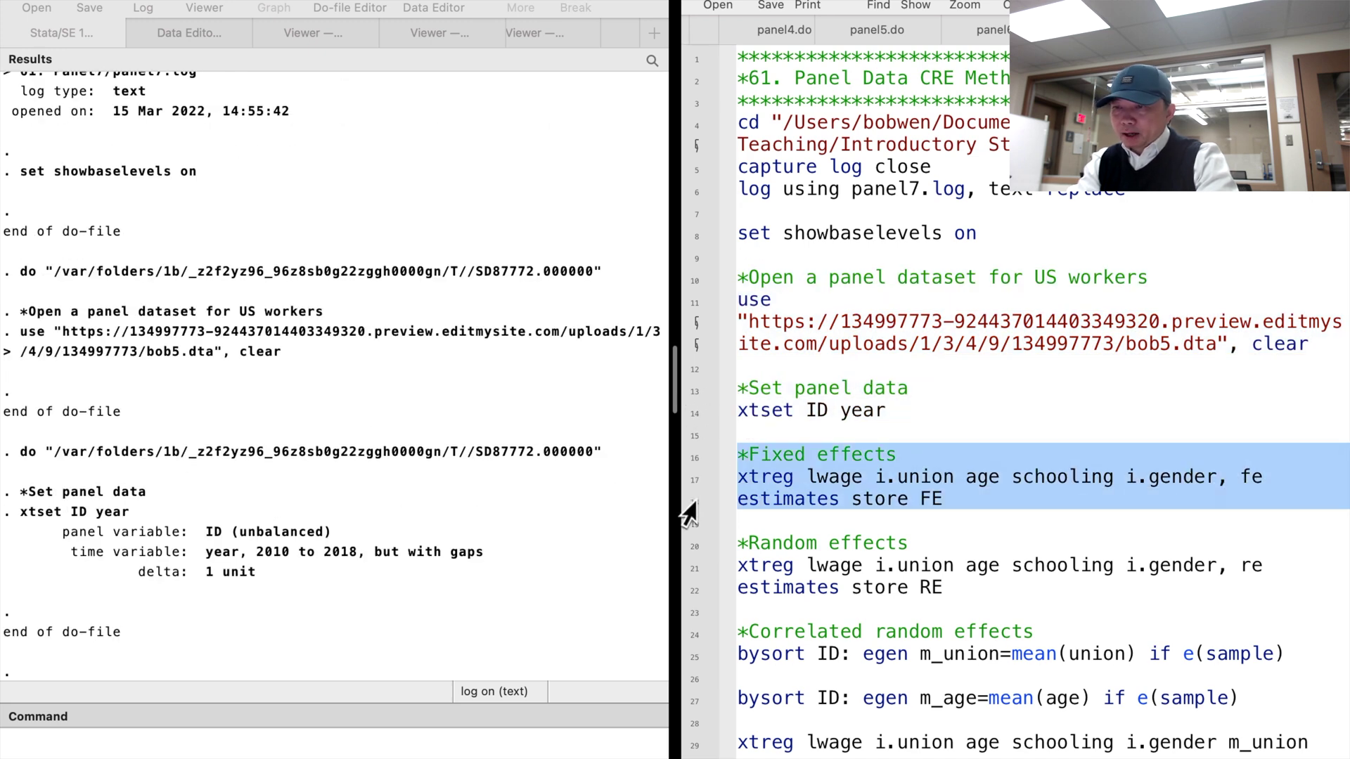
key("super+shift+d")
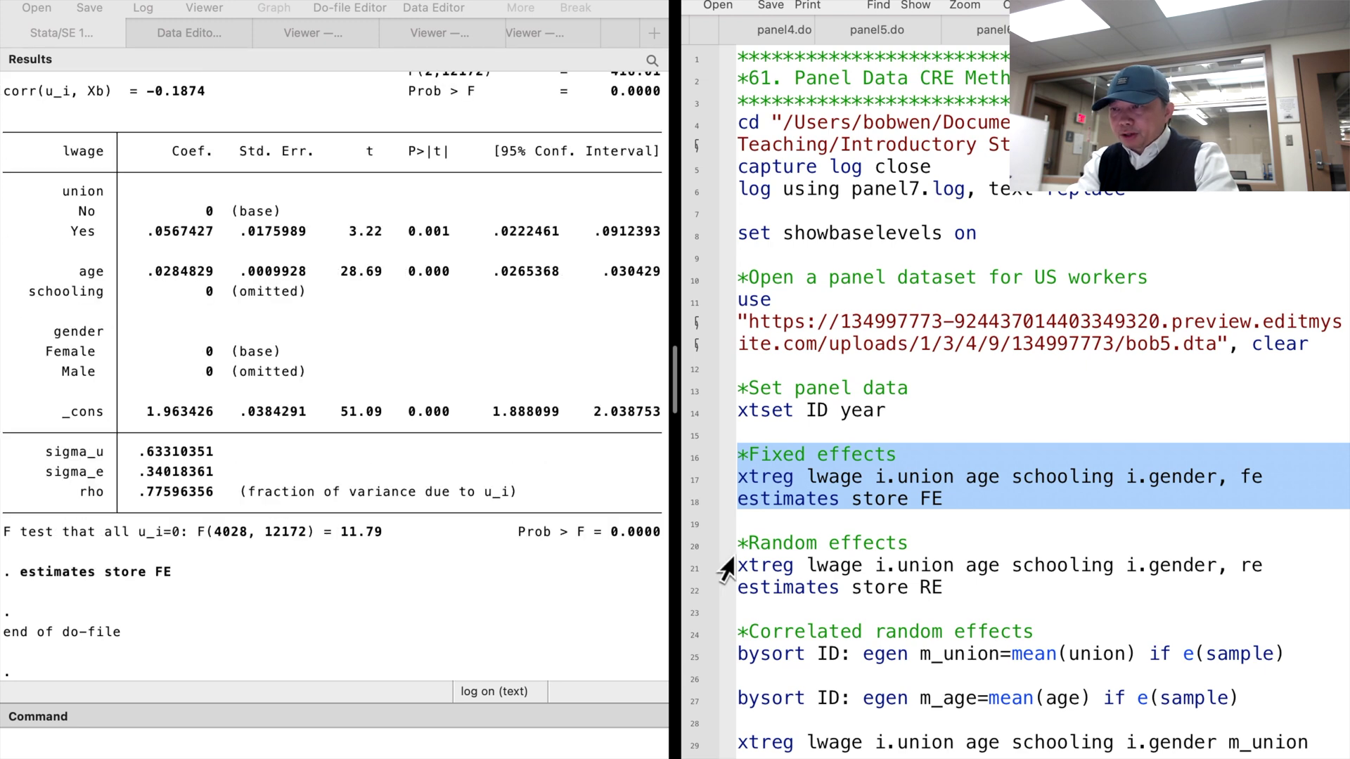
Run the random-effects wage regression and store it as RE
left_click_drag(695, 549, 694, 596)
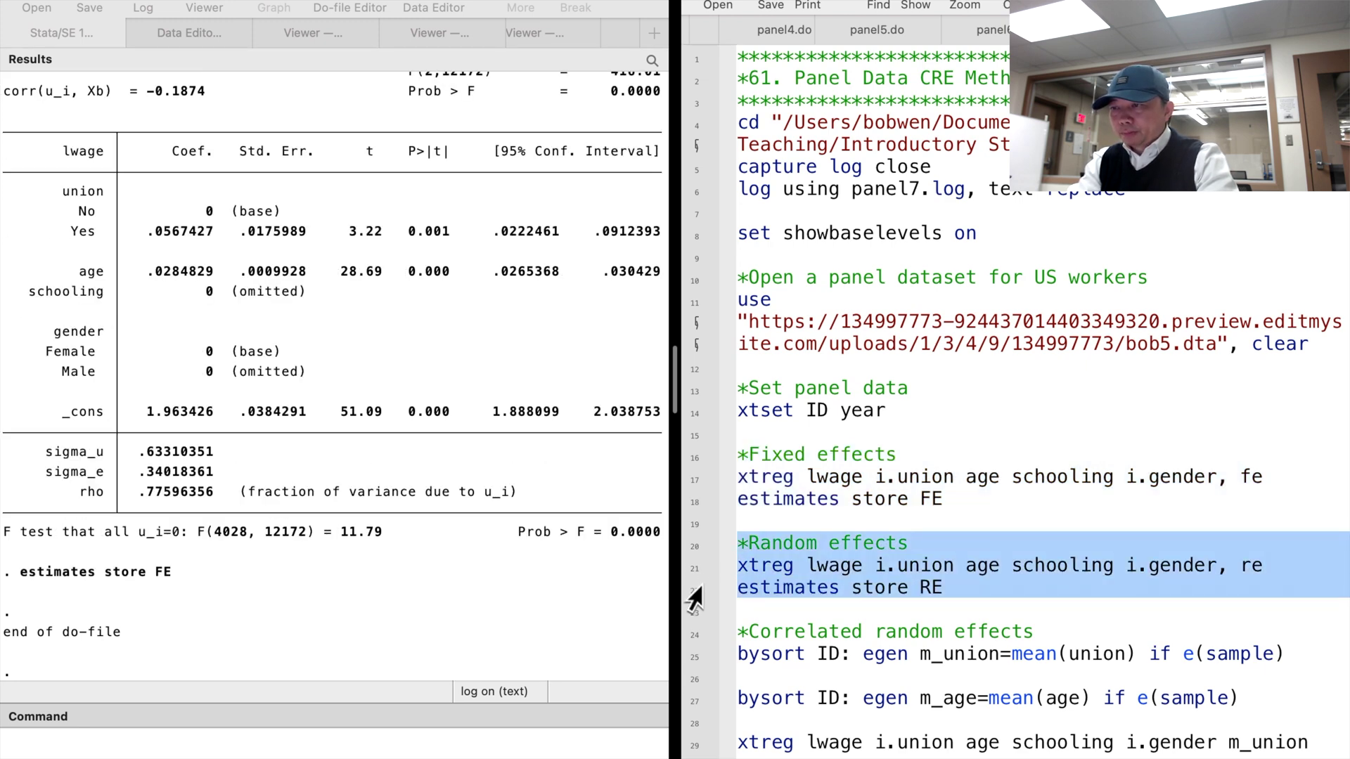
key("super+shift+d")
scroll(705, 573, "down", 1)
scroll(707, 577, "down", 2)
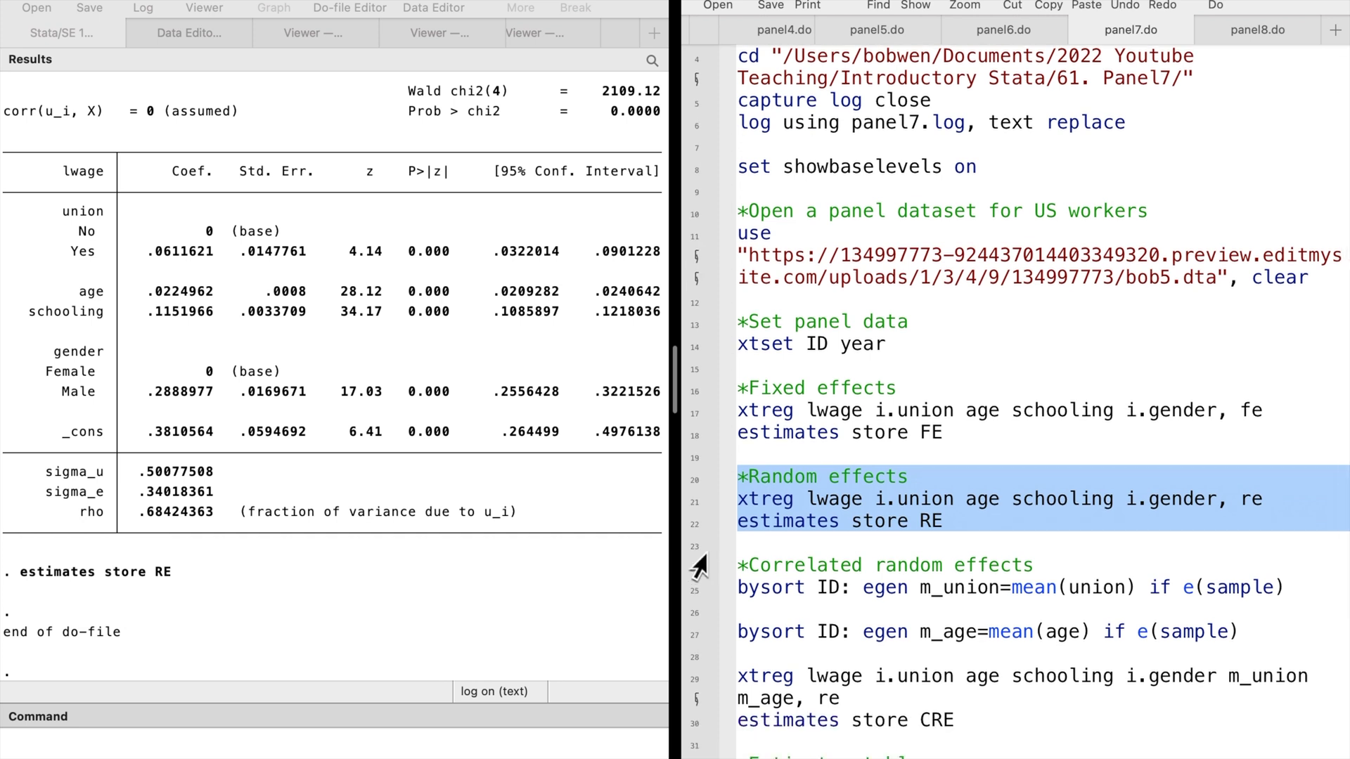
left_click(693, 568)
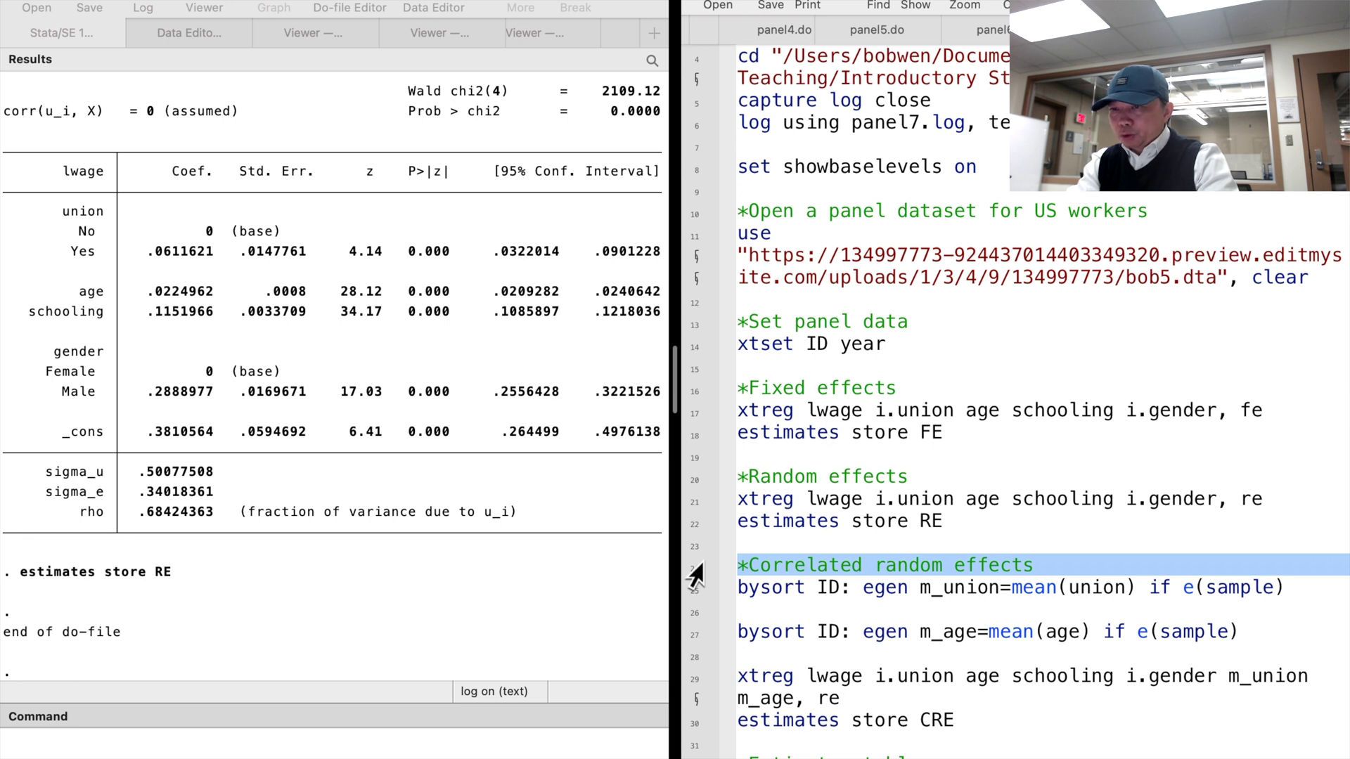
Generate each person's means of union and age as m_union and m_age
left_click(695, 594)
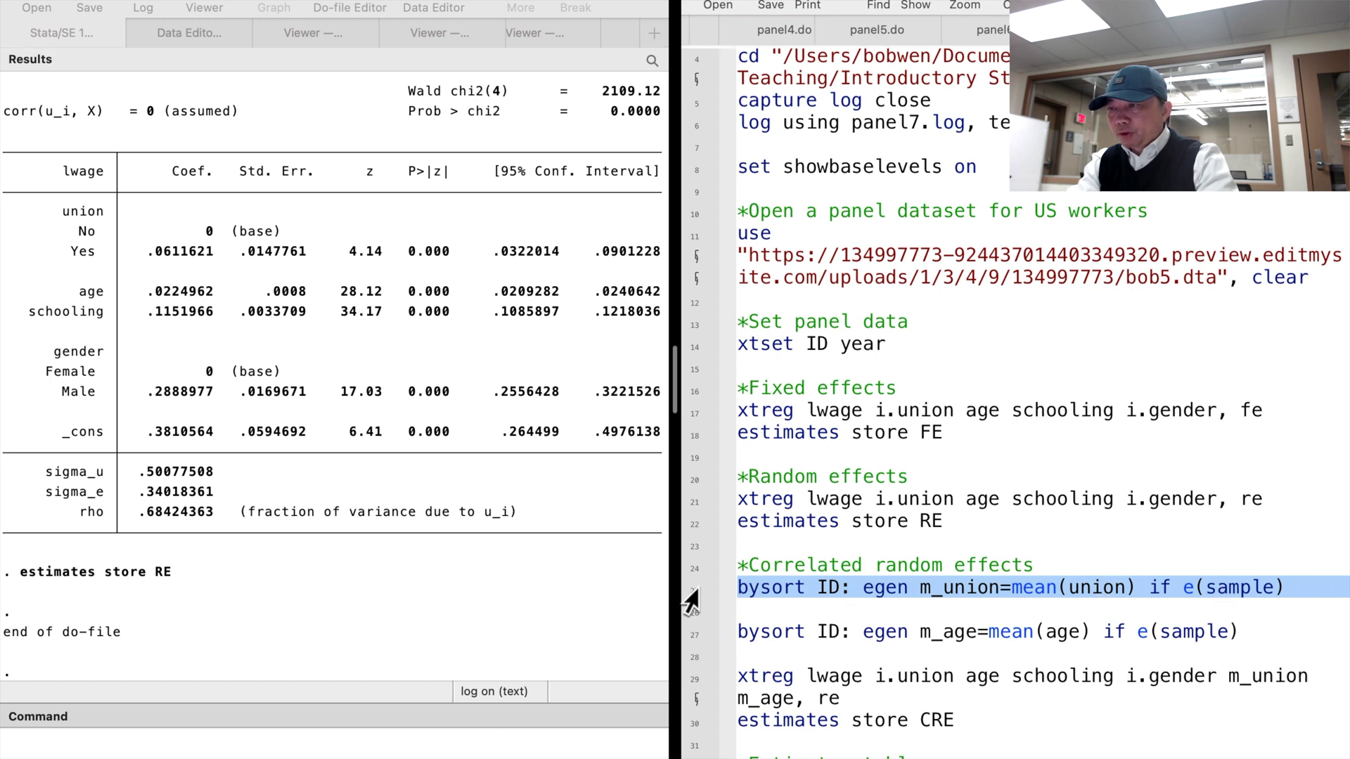
key("super+shift+d")
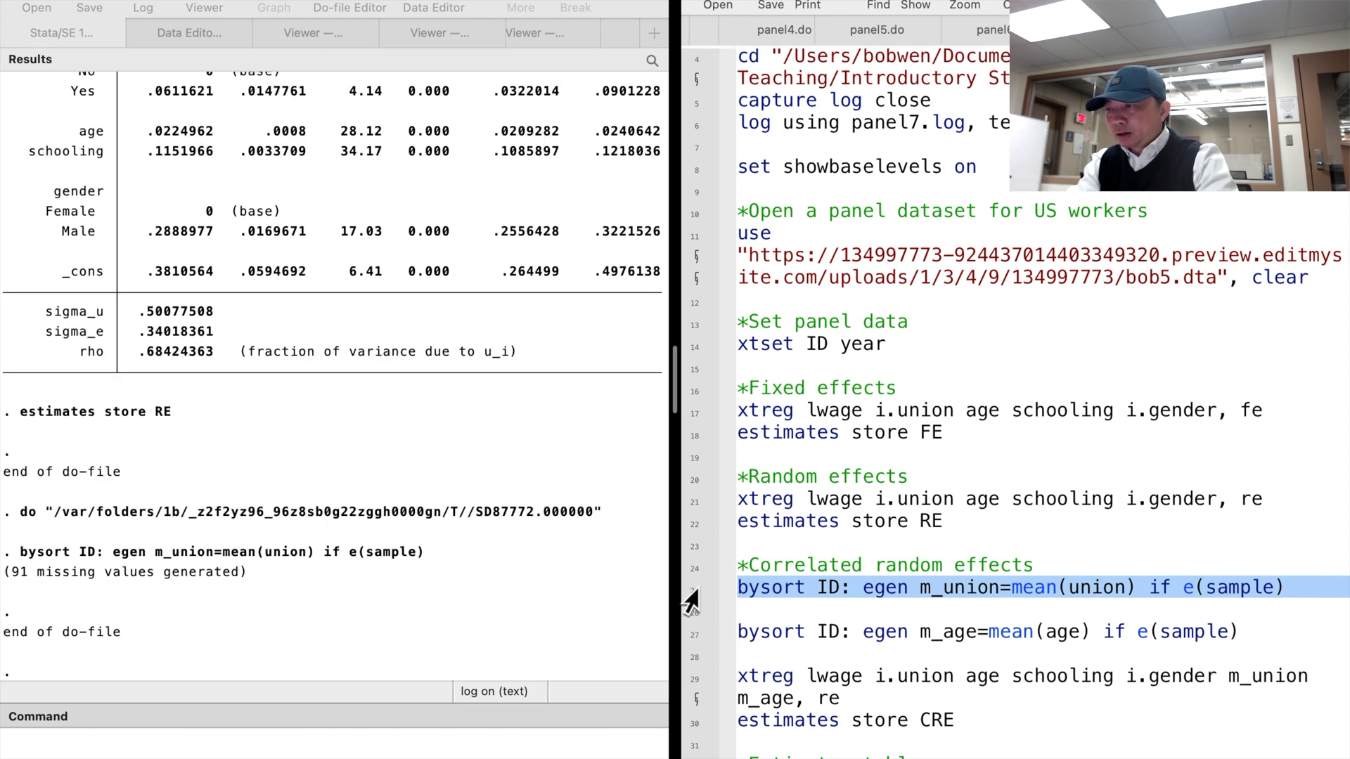
left_click(688, 641)
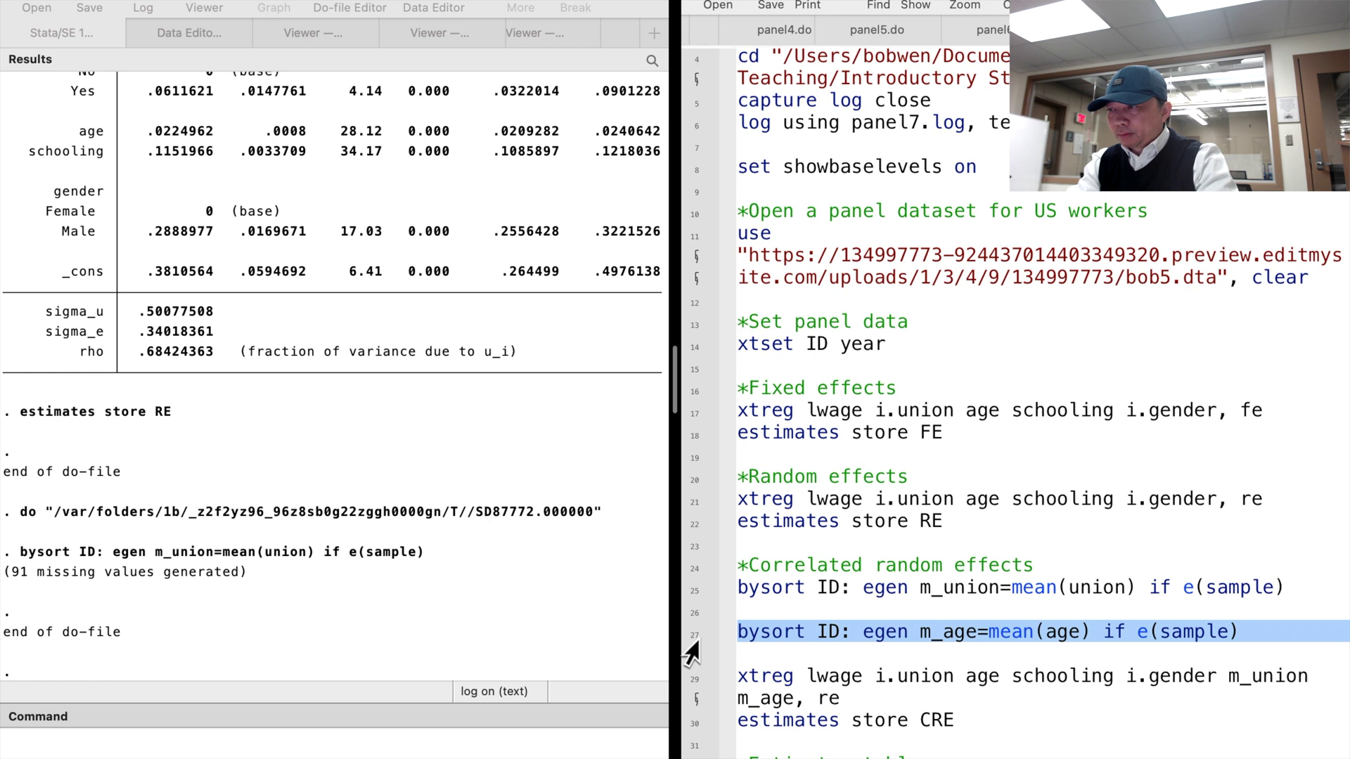
key("super+shift+d")
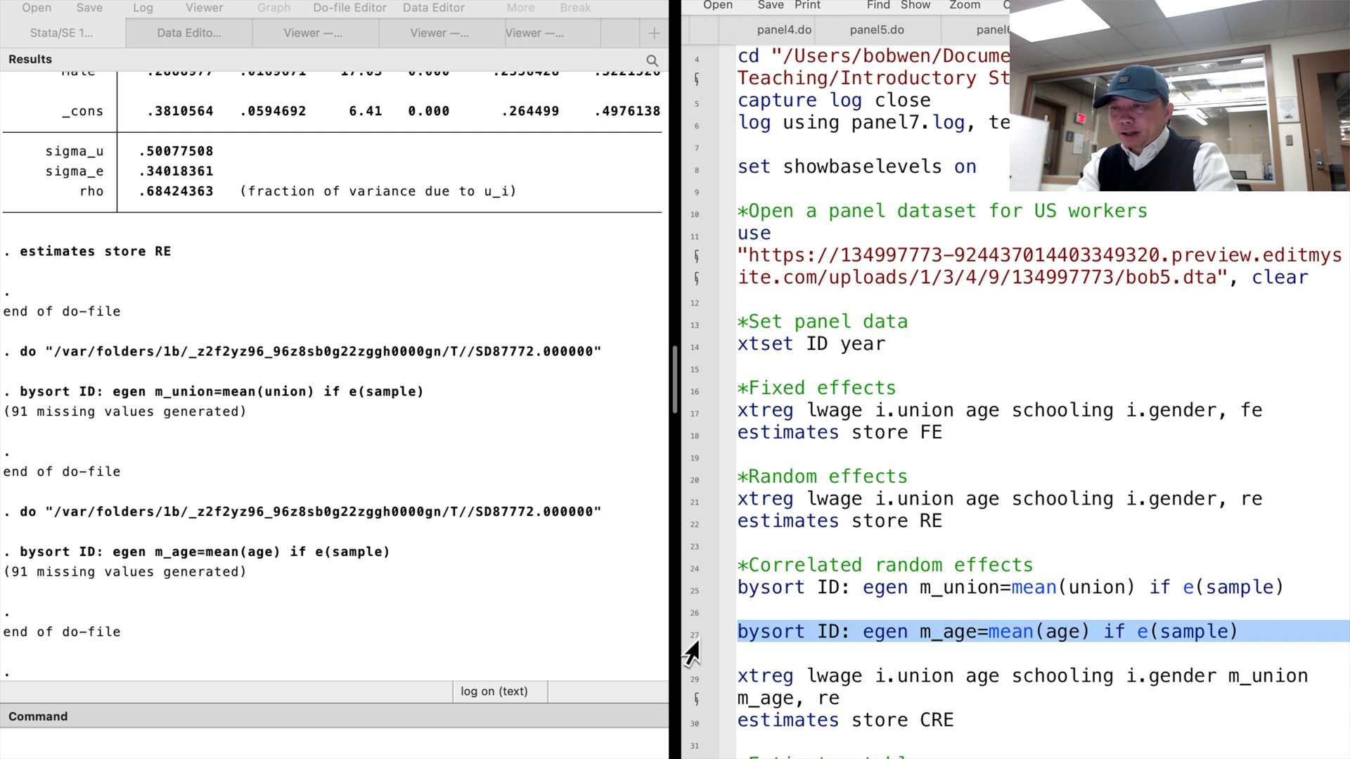
Run the random-effects regression including m_union and m_age and store it as CRE
left_click(694, 679)
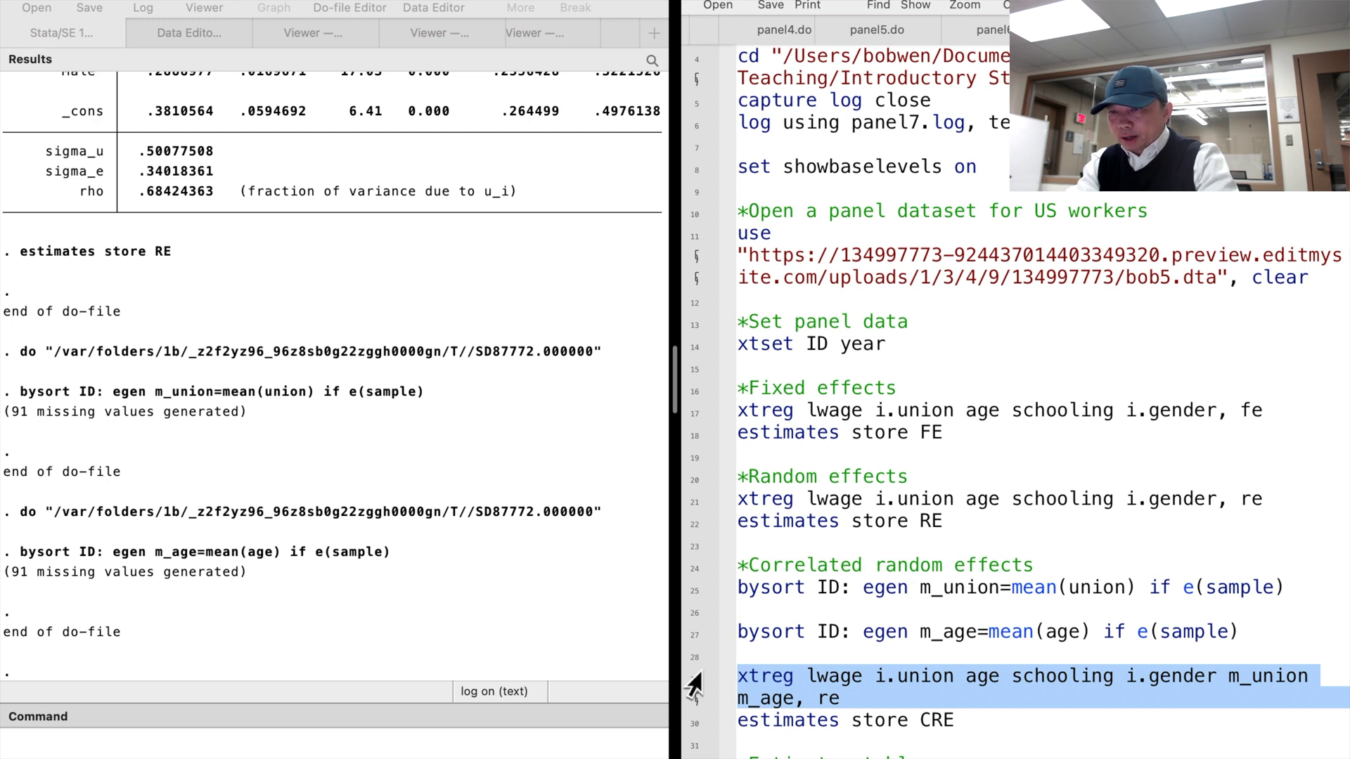
key("super+shift+d")
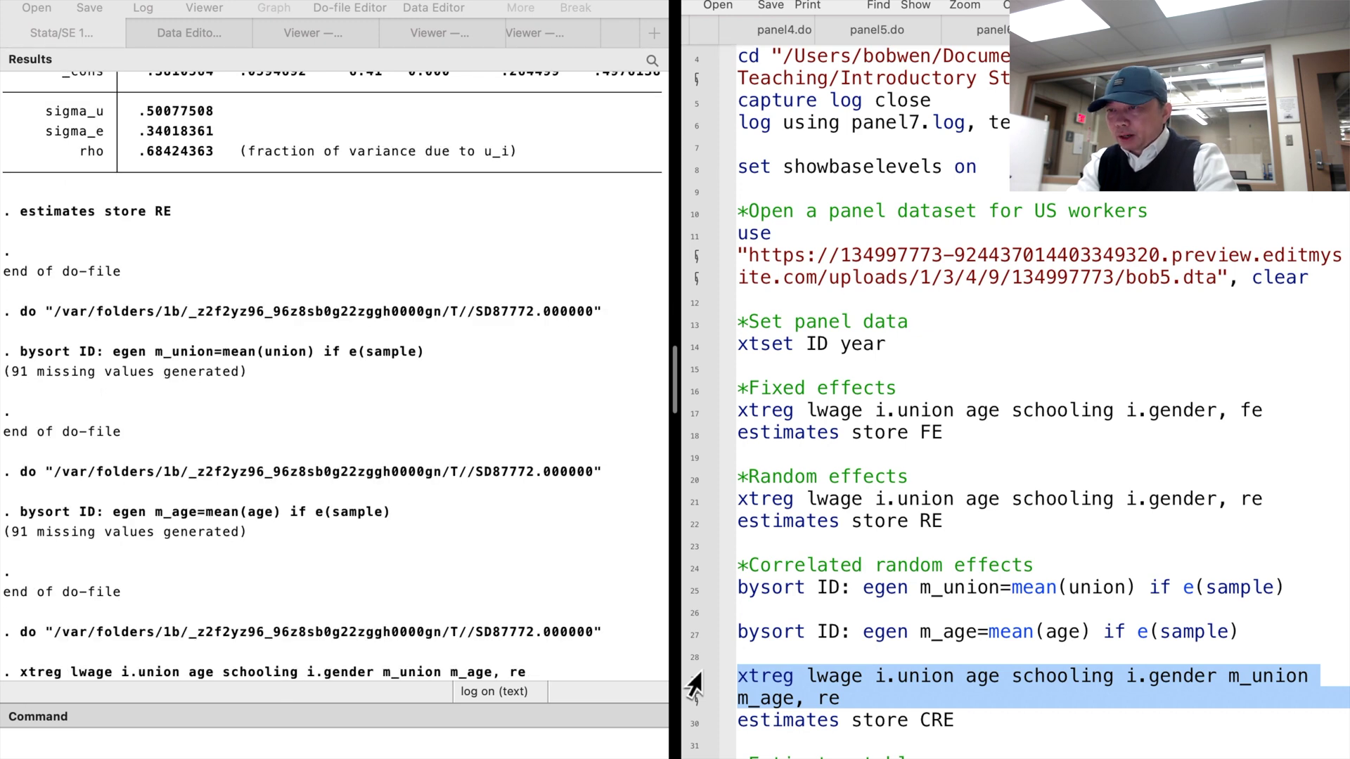
left_click(693, 734)
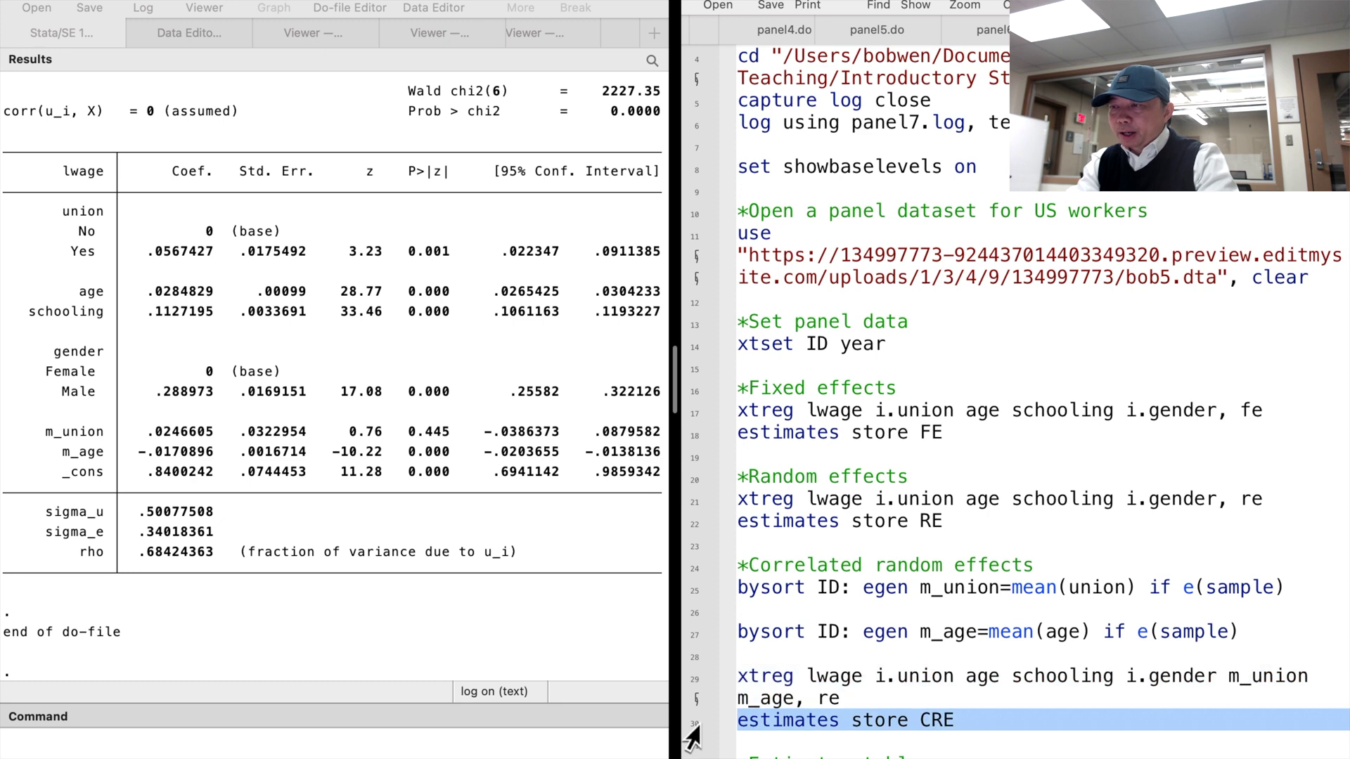
key("super+shift+d")
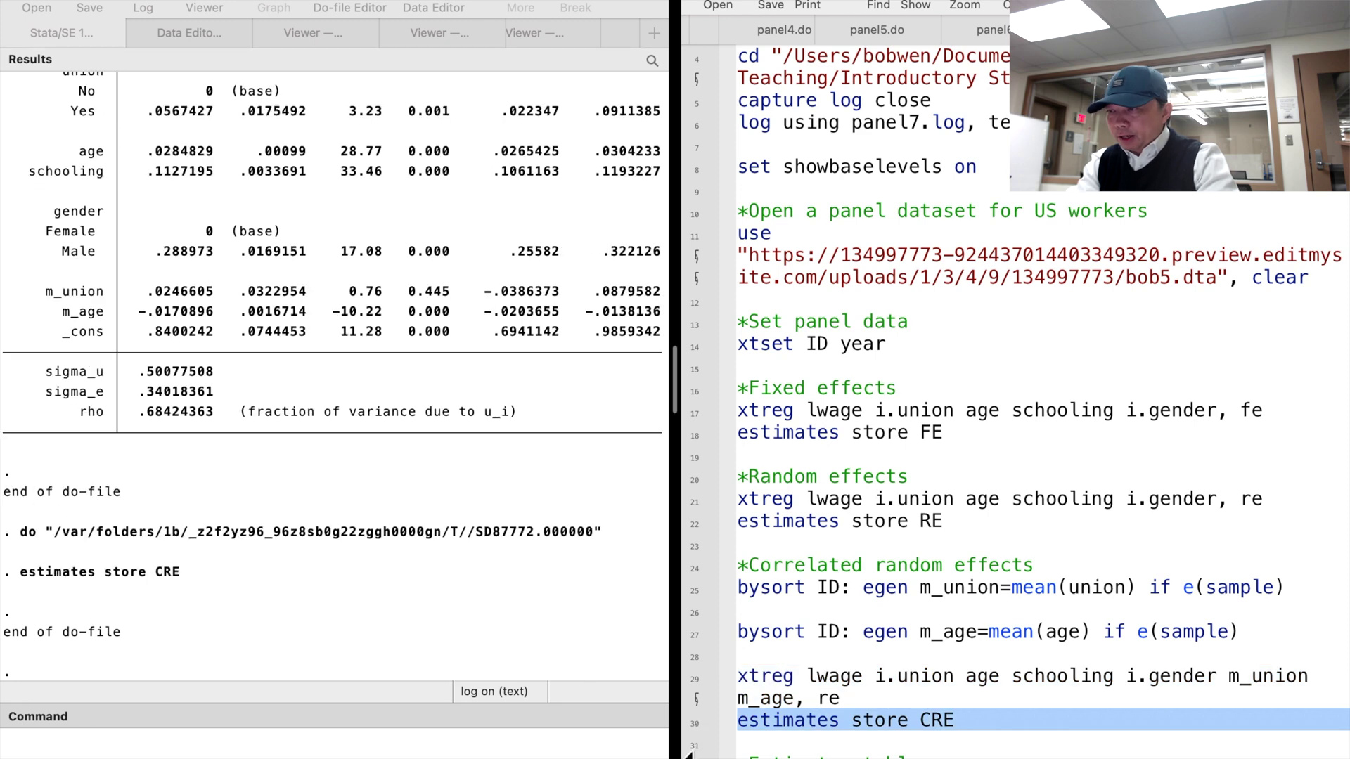
scroll(700, 750, "down", 2)
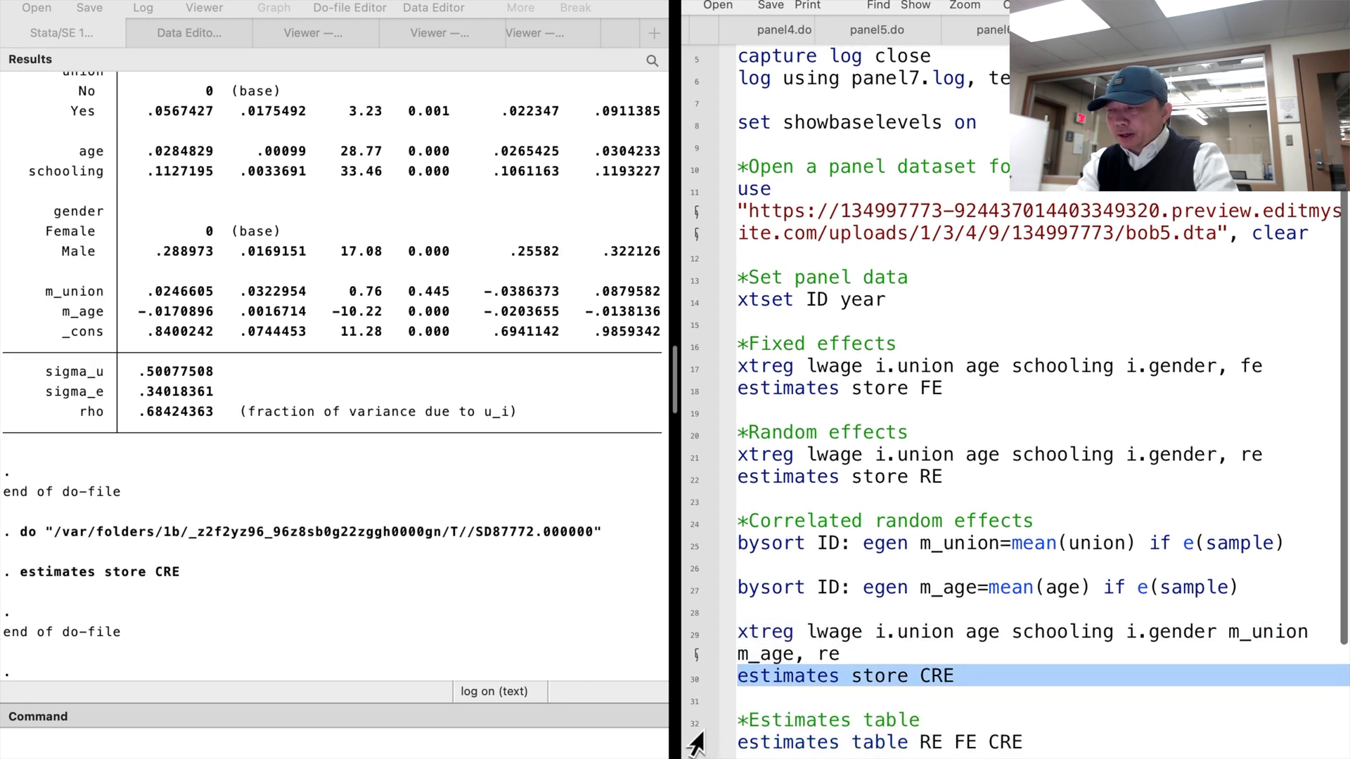
left_click(695, 736)
left_click(696, 728)
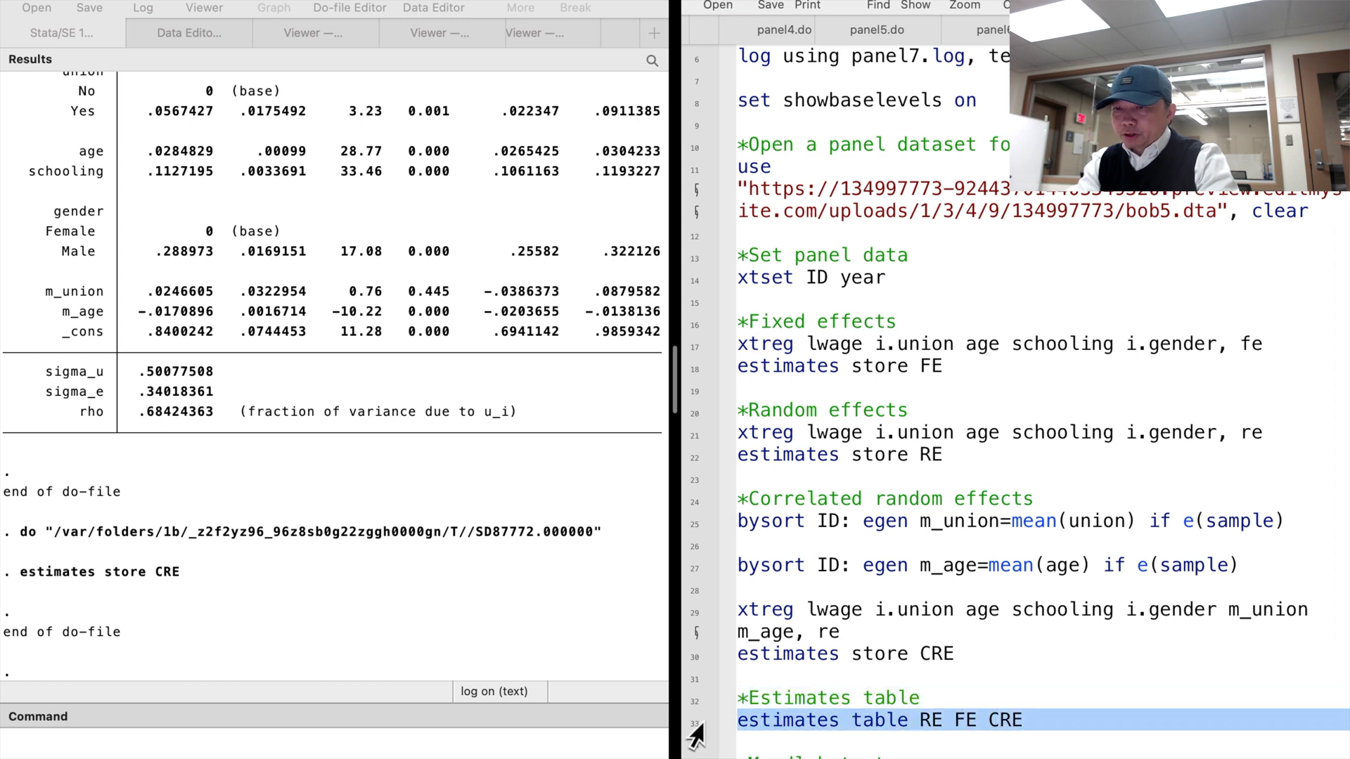
Display the estimates table comparing RE, FE and CRE coefficients side by side
key("super+shift+d")
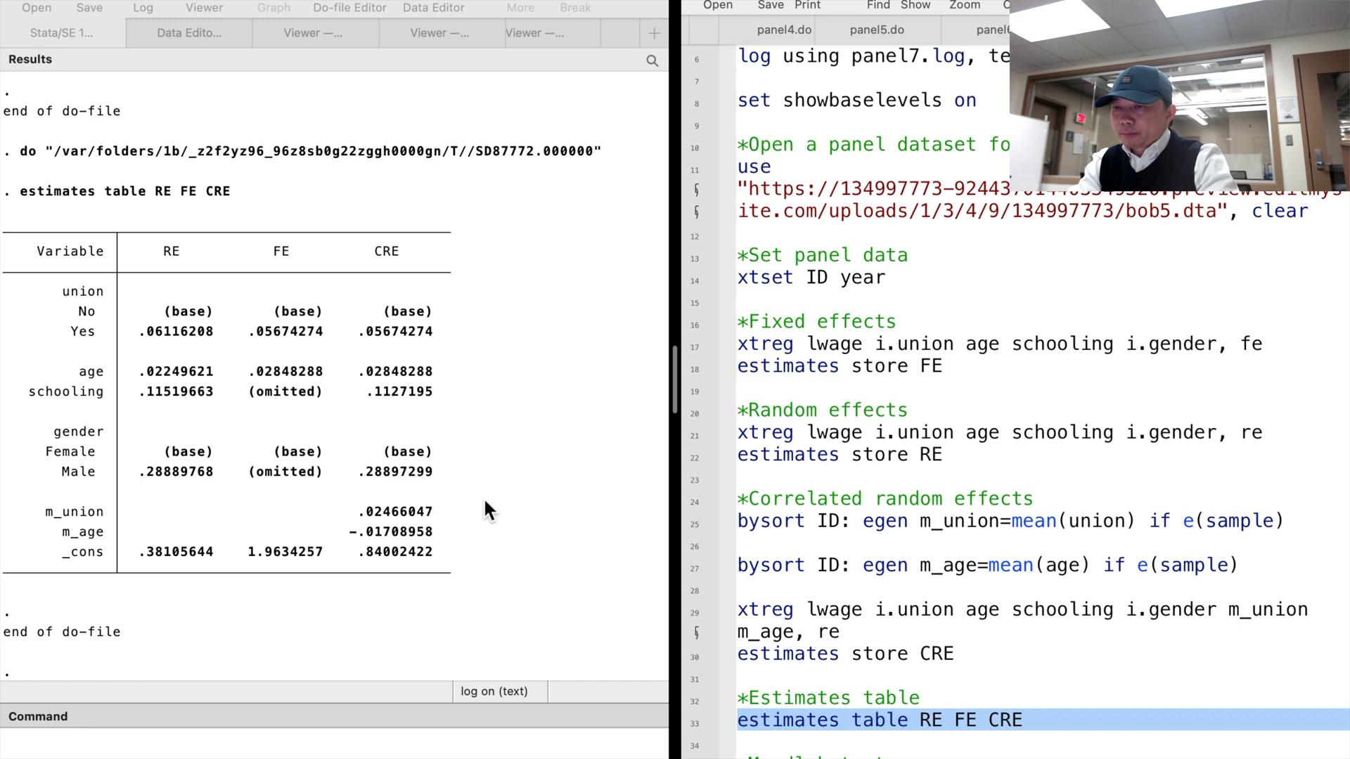
scroll(787, 539, "down", 2)
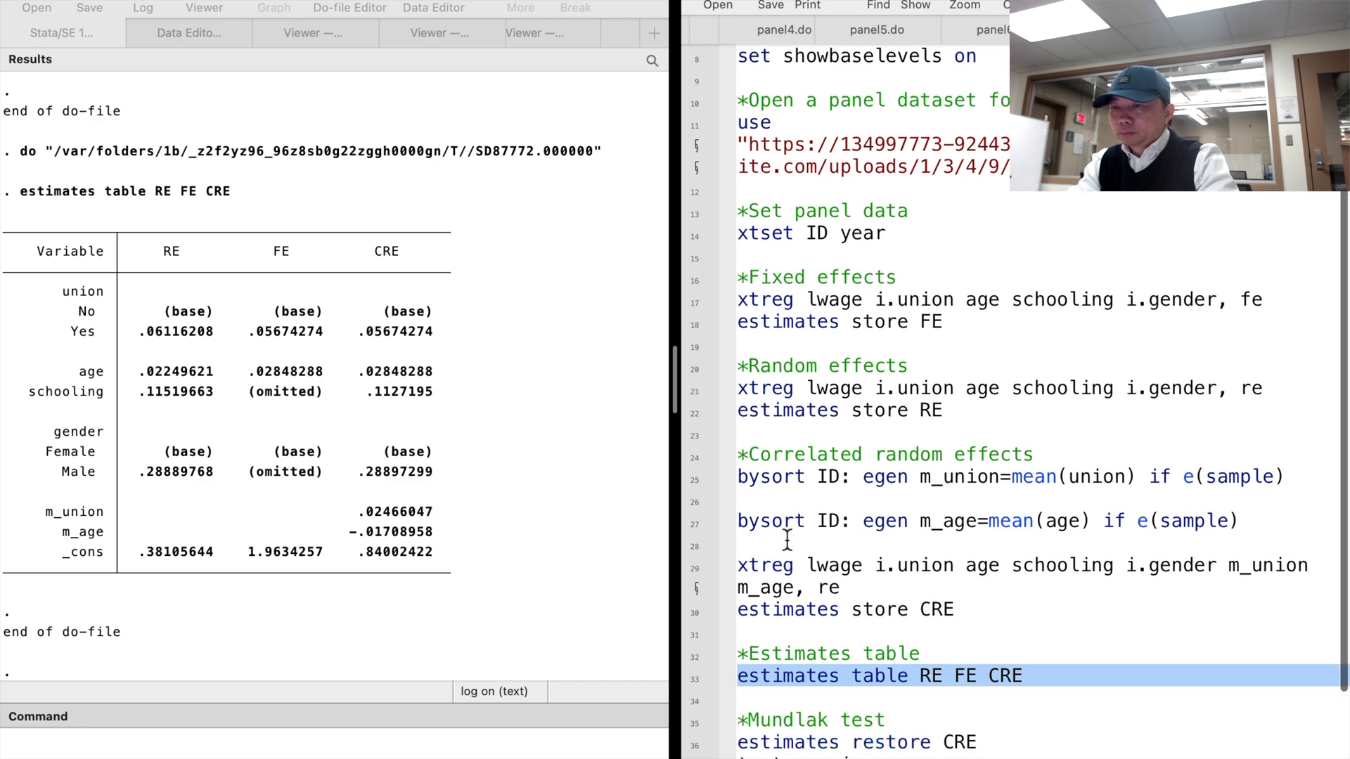
scroll(787, 539, "down", 4)
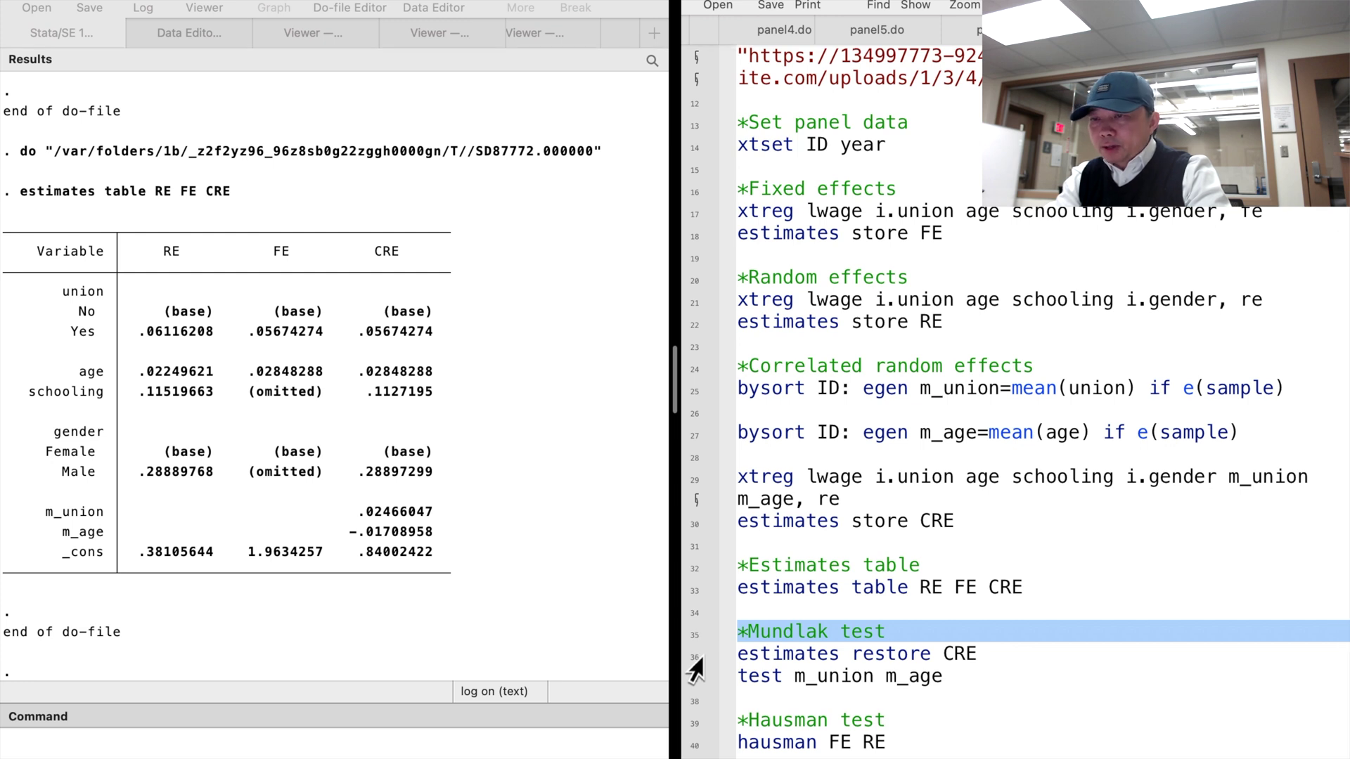
Restore the CRE estimates and jointly test m_union and m_age, giving chi2(2) = 104.85, p = 0.0000
left_click(689, 656)
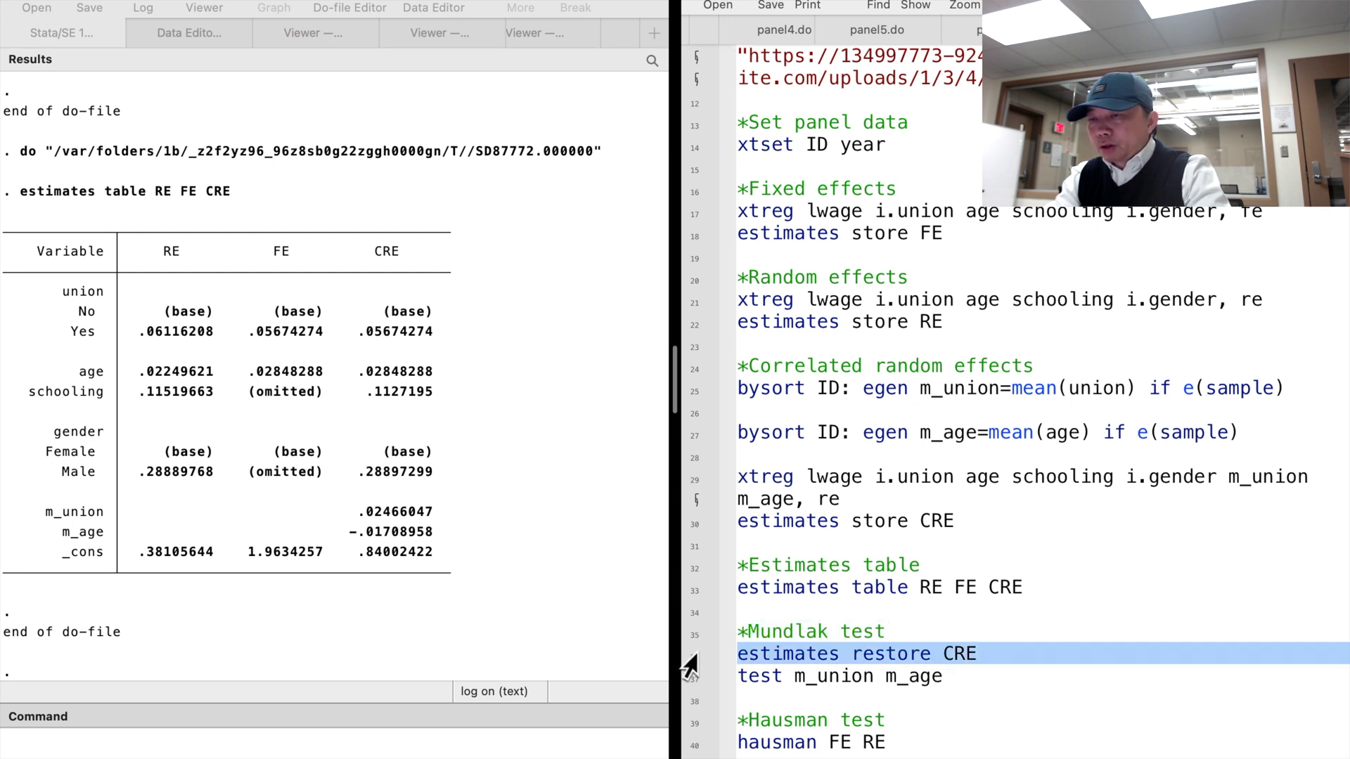
key("super+shift+d")
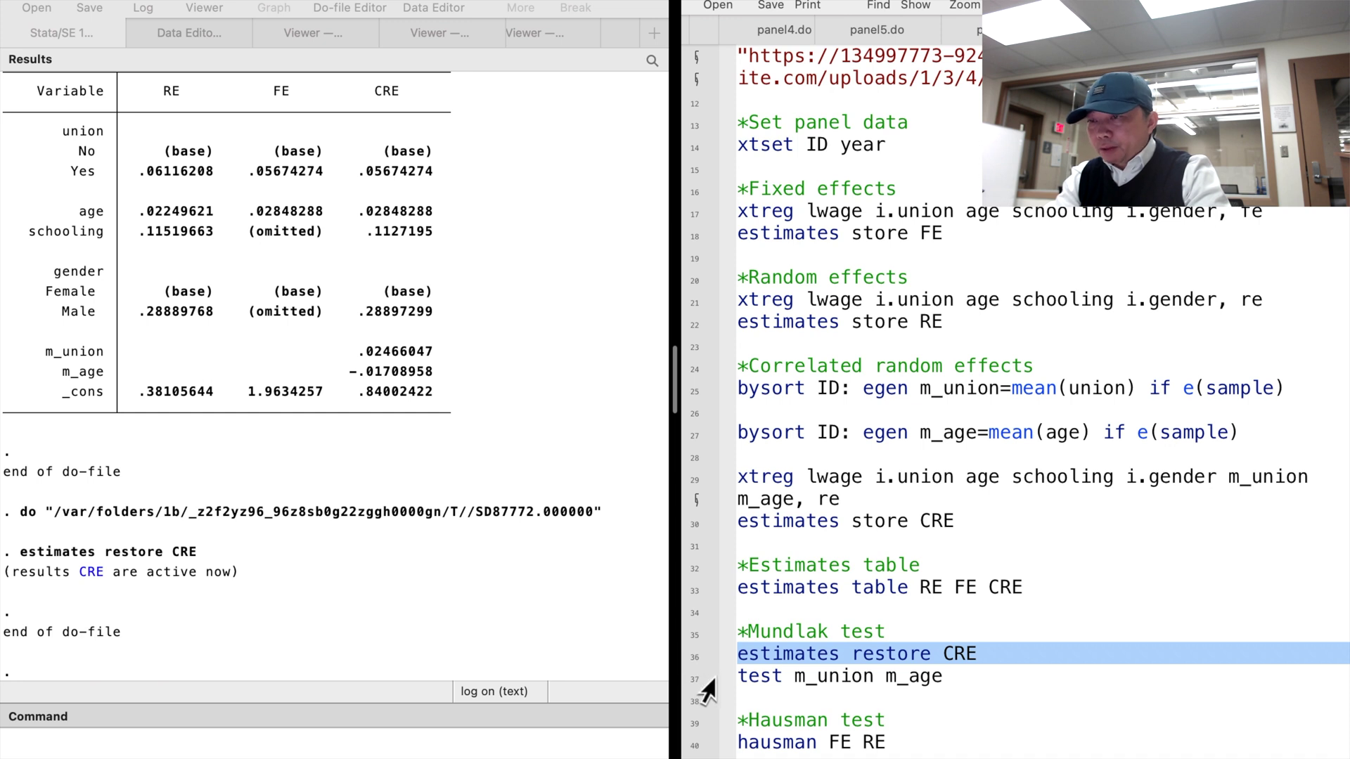
left_click(691, 678)
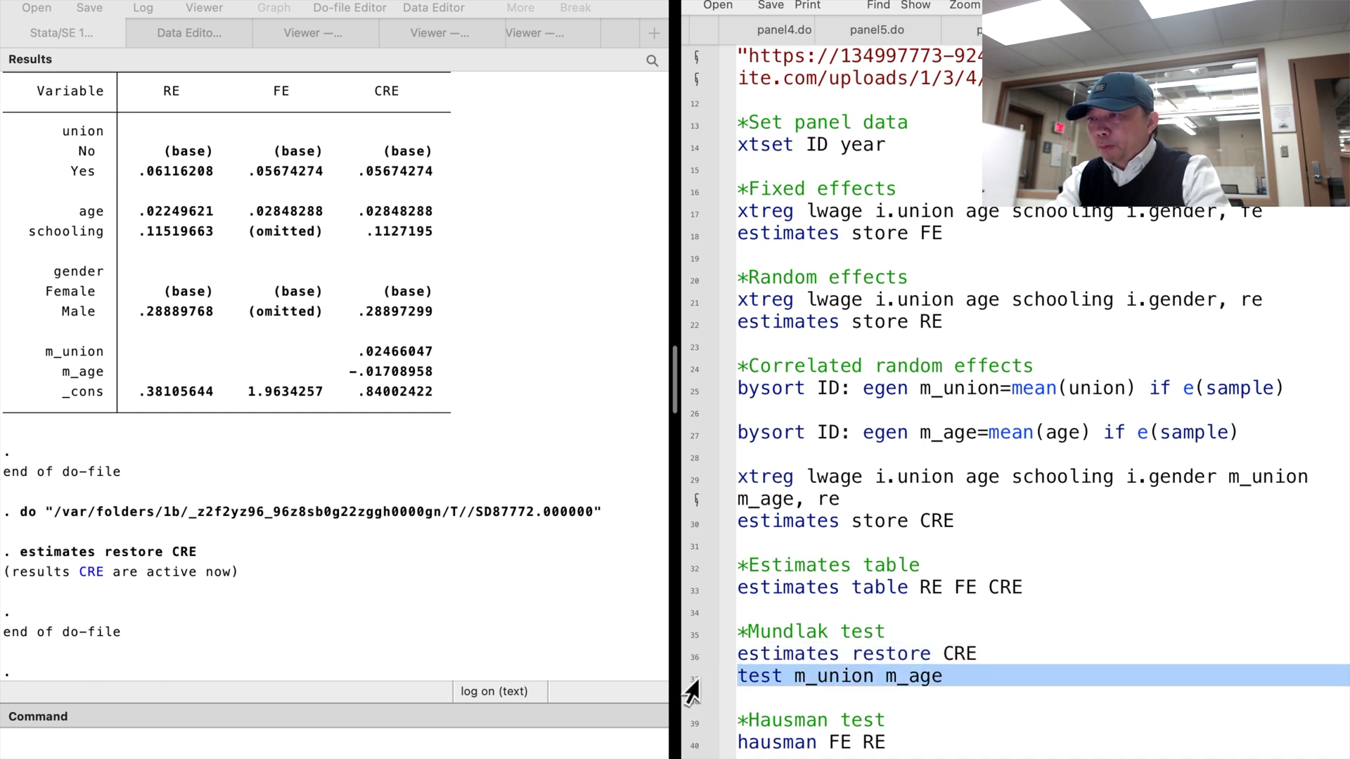
key("super+shift+d")
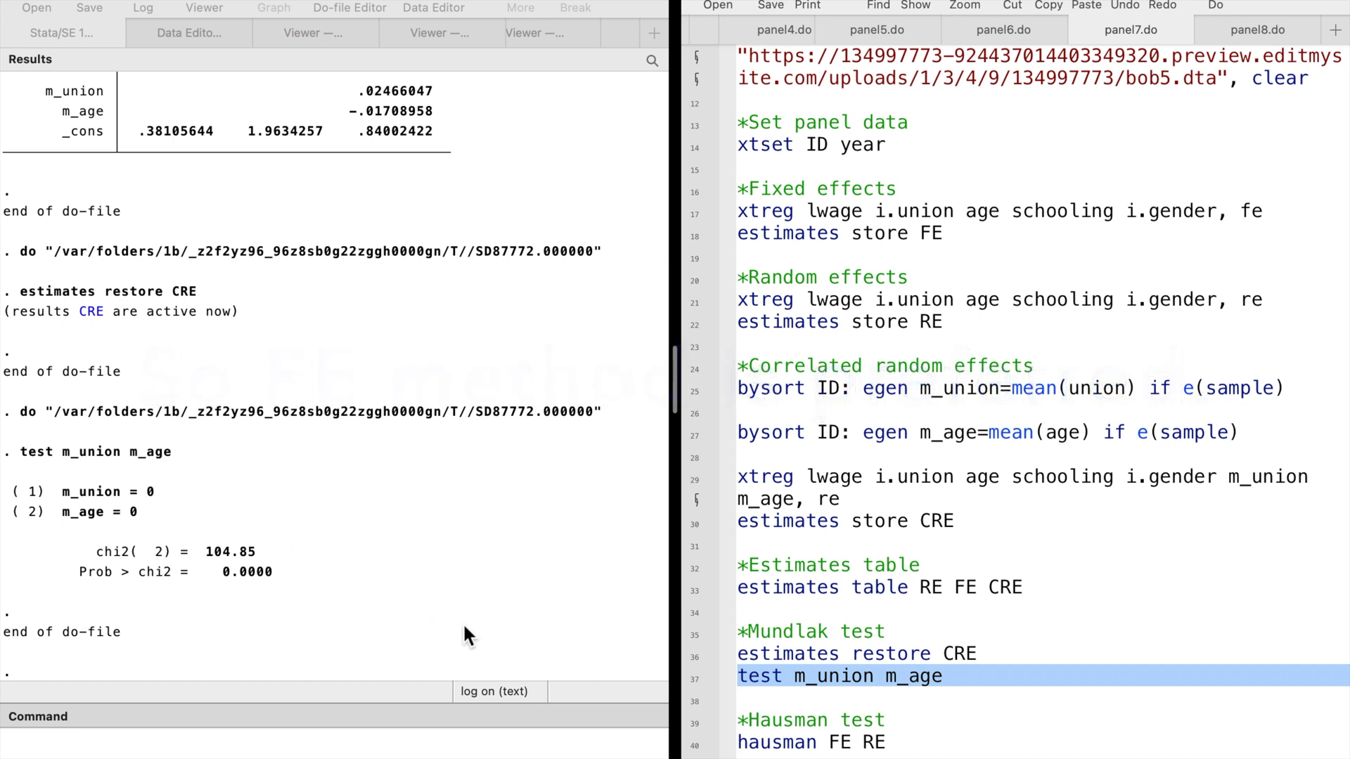
scroll(706, 678, "down", 1)
Run the Hausman test of FE against RE, giving chi2(2) = 104.39, p = 0.0000
left_click(697, 699)
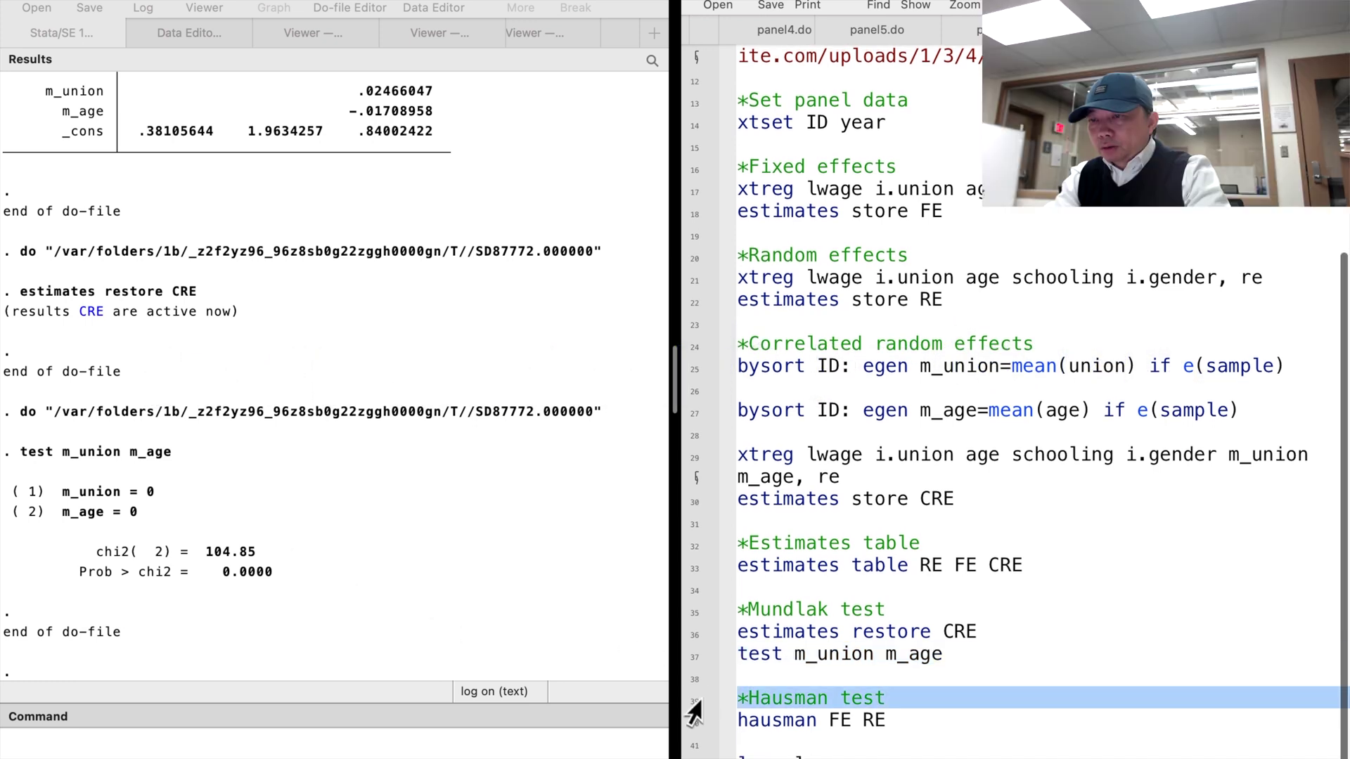
left_click(689, 724)
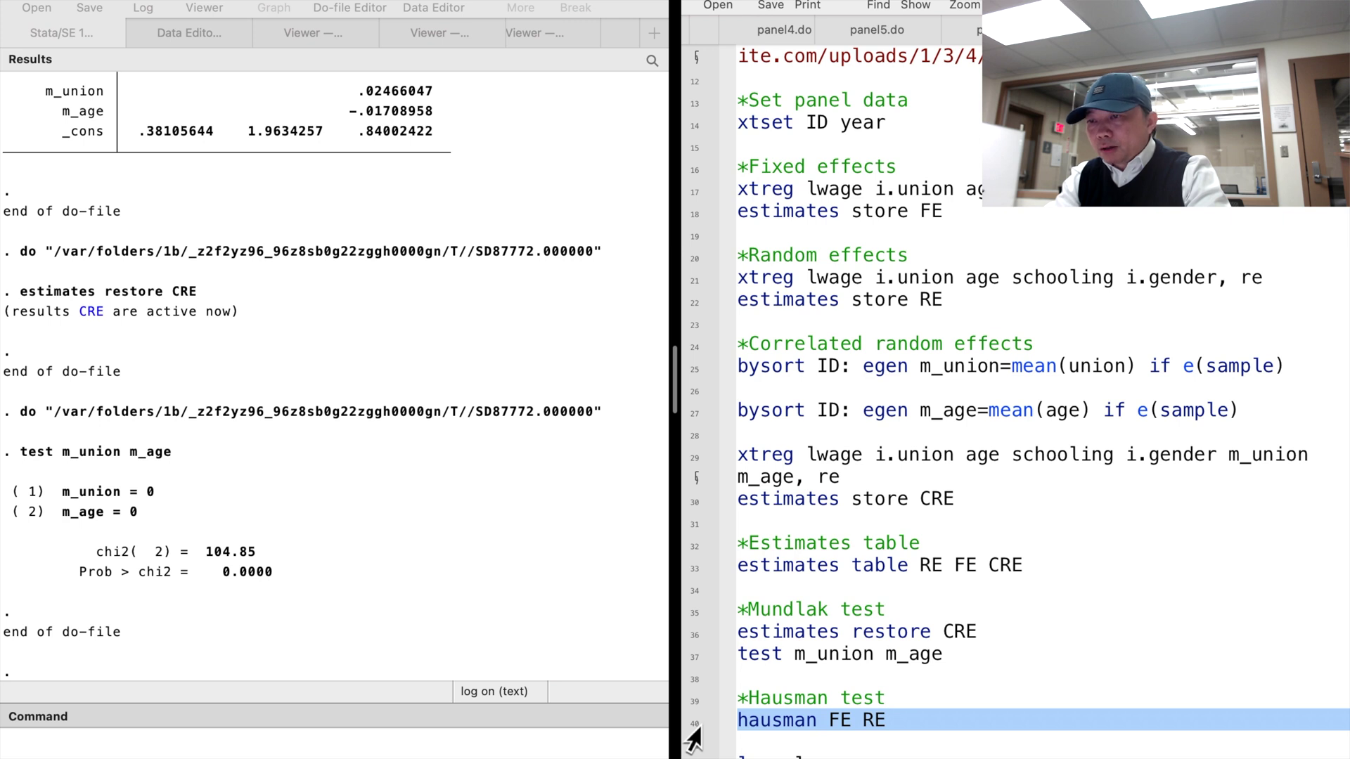
key("super+shift+d")
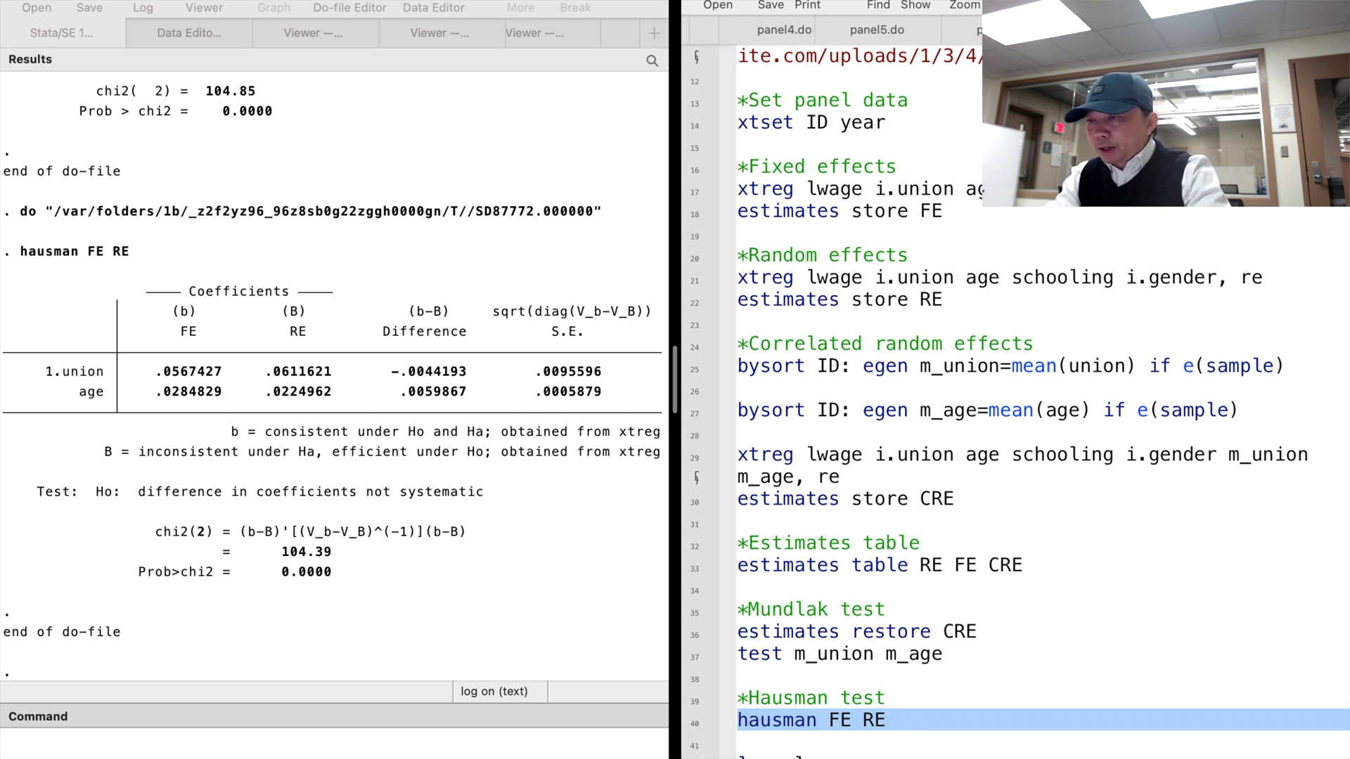
Close the panel7.log log file
key("Down")
key("Down")
key("shift+End")
key("super+shift+d")
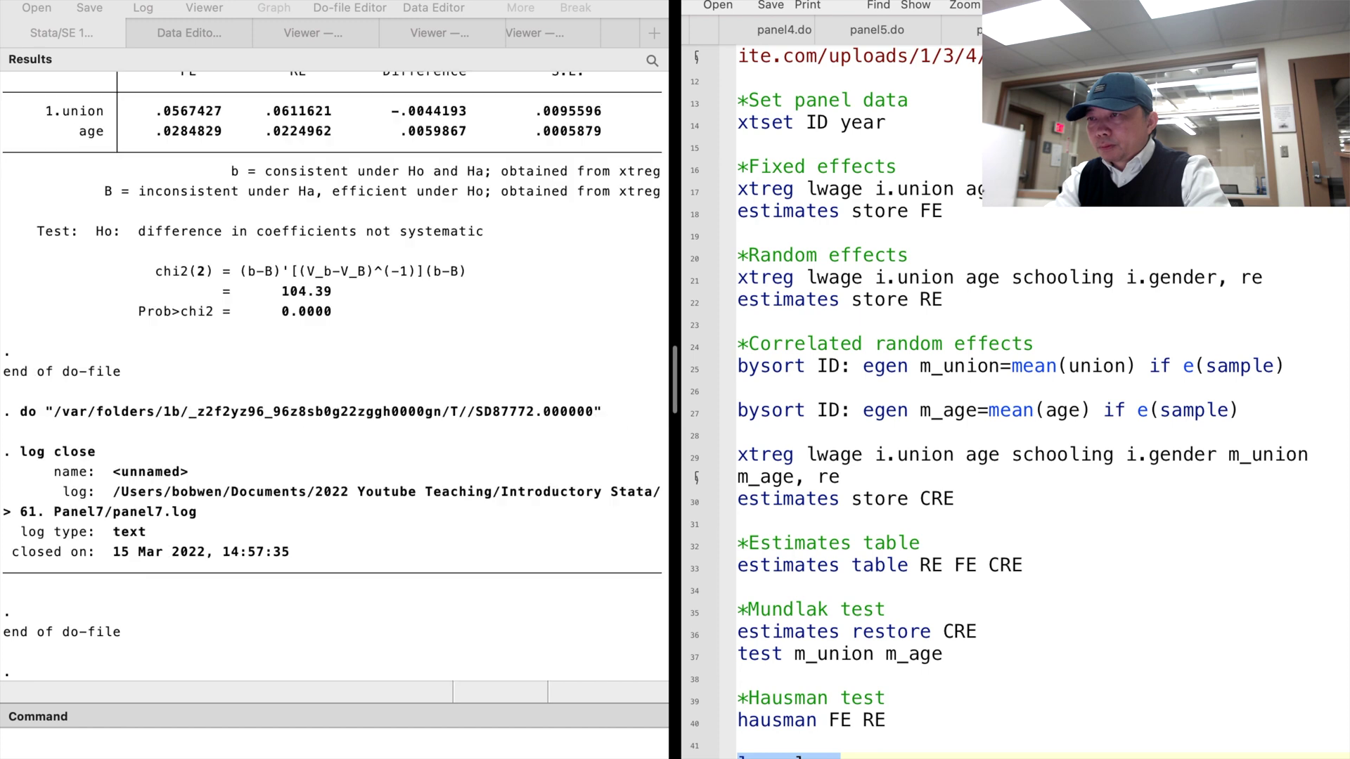